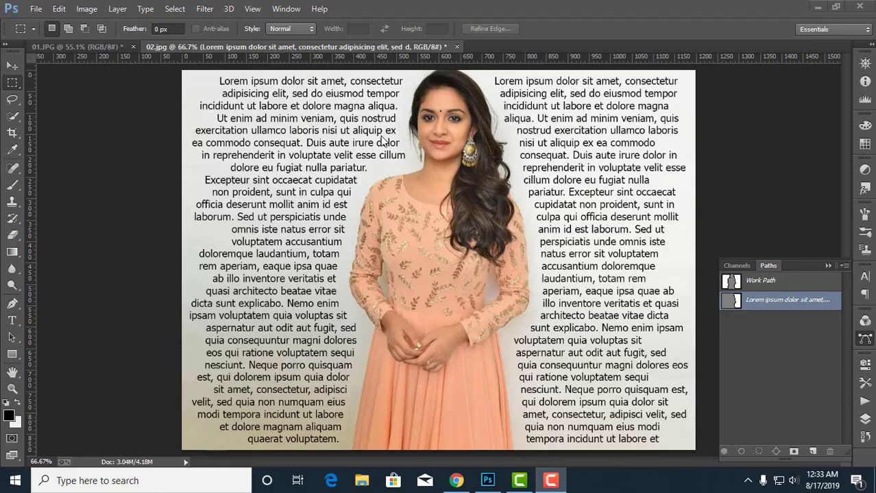
Step: Switch from the finished 02.jpg example to the plain portrait in 01.JPG
{"action": "left_click", "coordinate": [83, 47]}
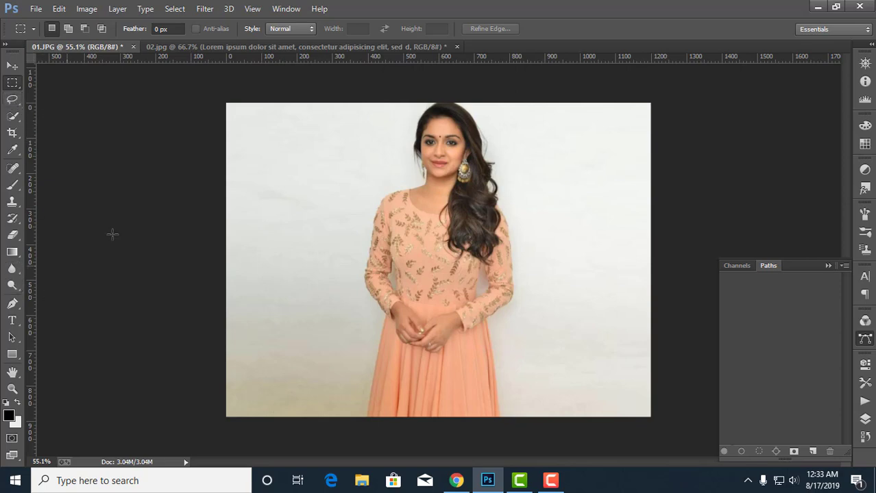
Step: Quick-select the woman from her hair down over her skirt
{"action": "left_click", "coordinate": [14, 118]}
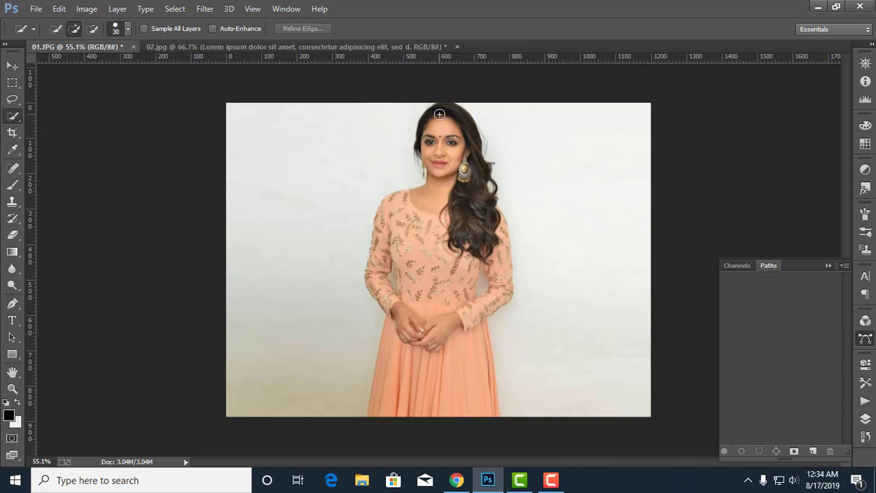
{"action": "mouse_move", "coordinate": [438, 114]}
{"action": "left_mouse_down"}
{"action": "mouse_move", "coordinate": [377, 224]}
{"action": "mouse_move", "coordinate": [495, 240]}
{"action": "mouse_move", "coordinate": [478, 361]}
{"action": "left_mouse_up"}
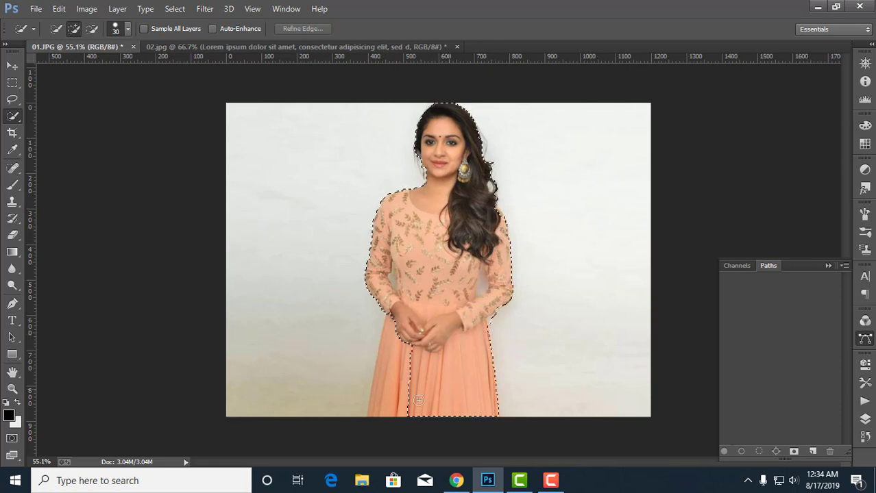
{"action": "left_click_drag", "start_coordinate": [418, 401], "coordinate": [419, 364]}
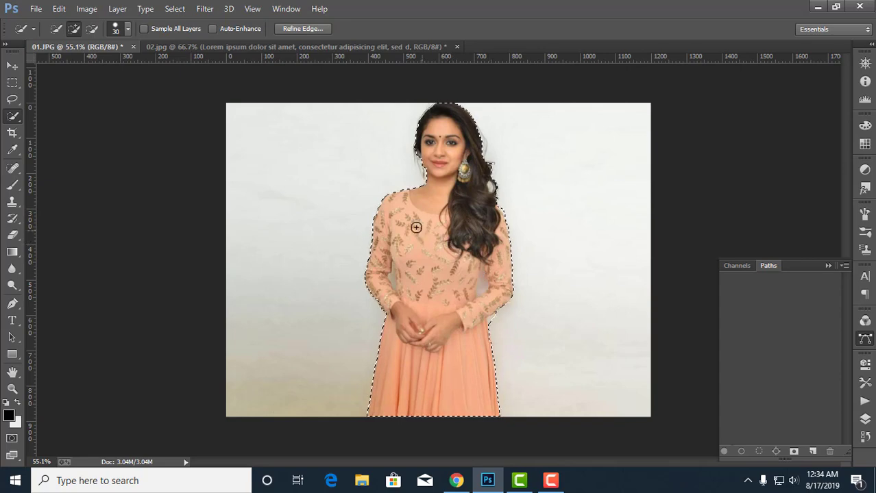
Step: Expand the woman's selection by 30 pixels with Select > Modify > Expand
{"action": "left_click", "coordinate": [176, 11]}
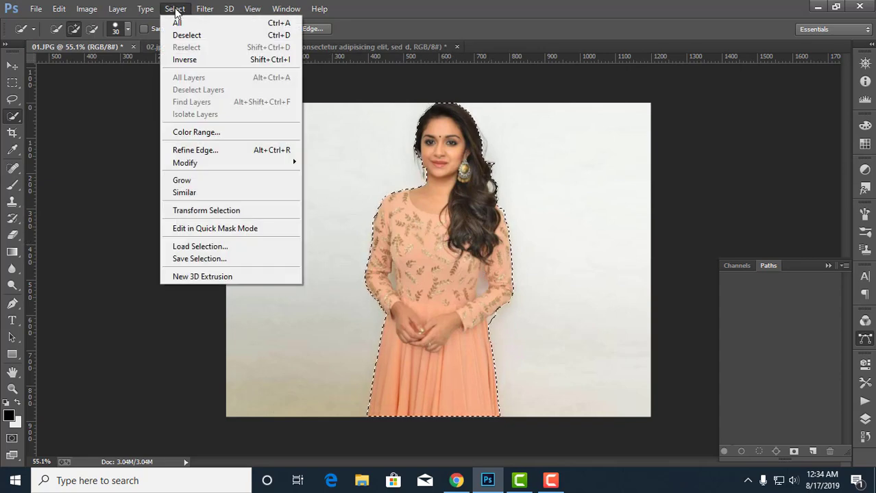
{"action": "mouse_move", "coordinate": [199, 163]}
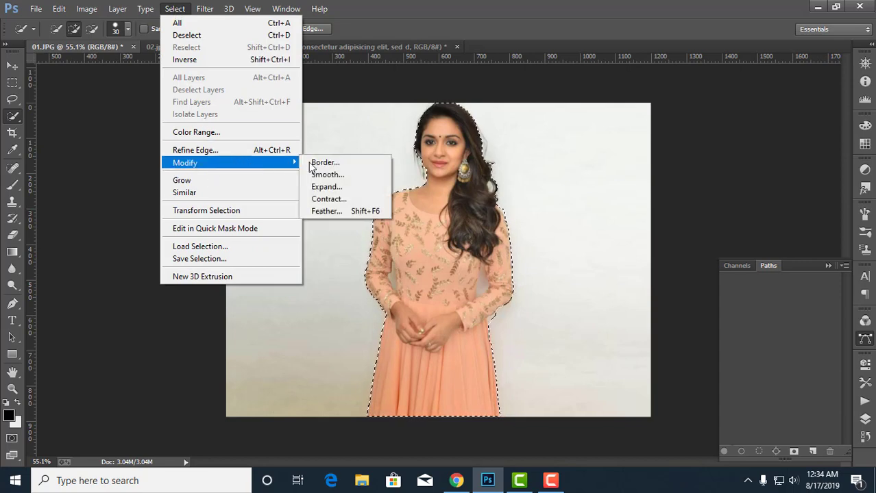
{"action": "left_click", "coordinate": [332, 191]}
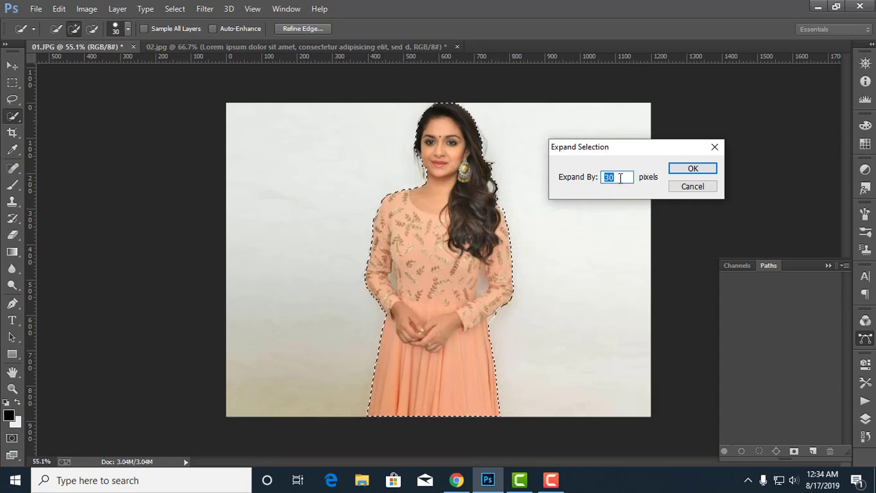
{"action": "left_click", "coordinate": [691, 169]}
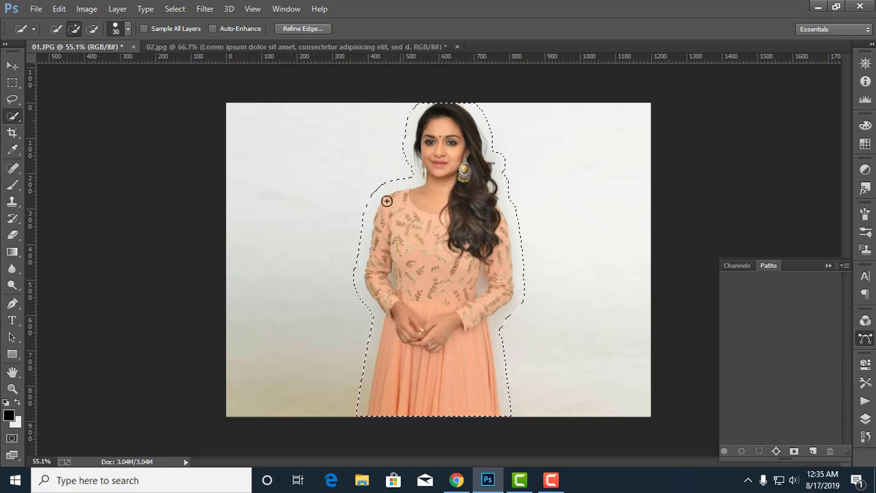
Step: Invert the selection, then intersect it with an inset rectangle to keep only the background
{"action": "left_click", "coordinate": [172, 10]}
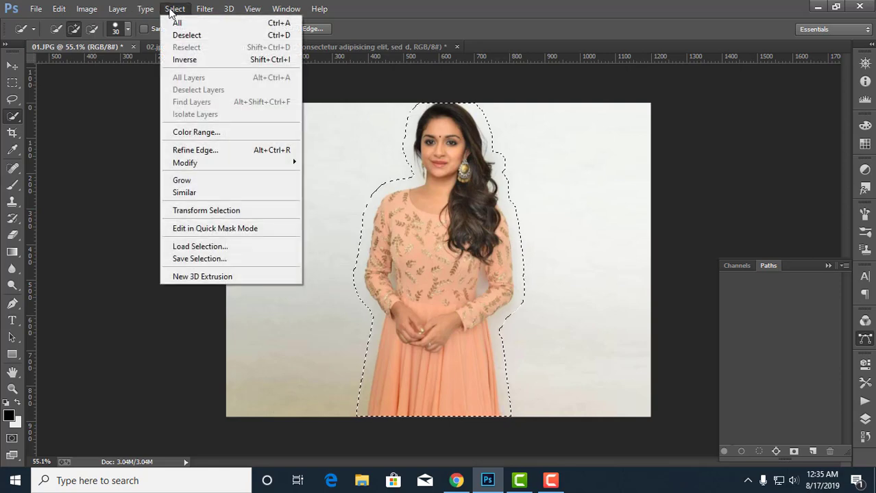
{"action": "left_click", "coordinate": [207, 60]}
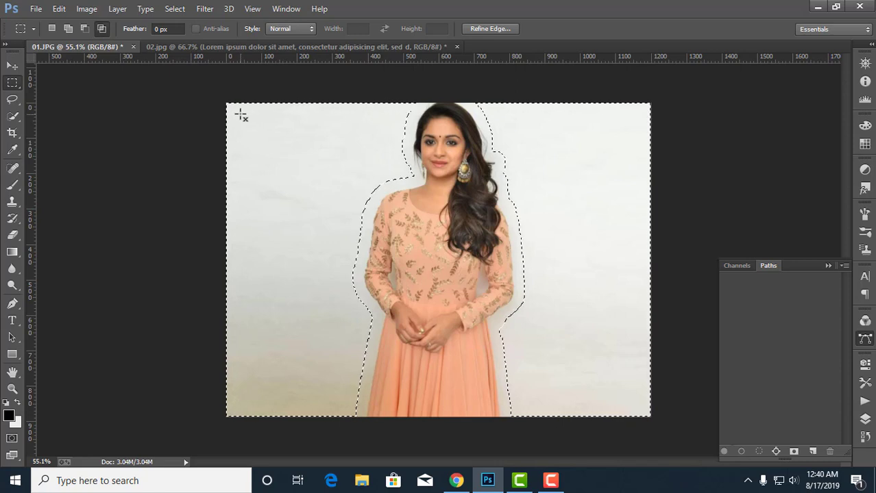
{"action": "left_click_drag", "start_coordinate": [236, 110], "coordinate": [644, 411]}
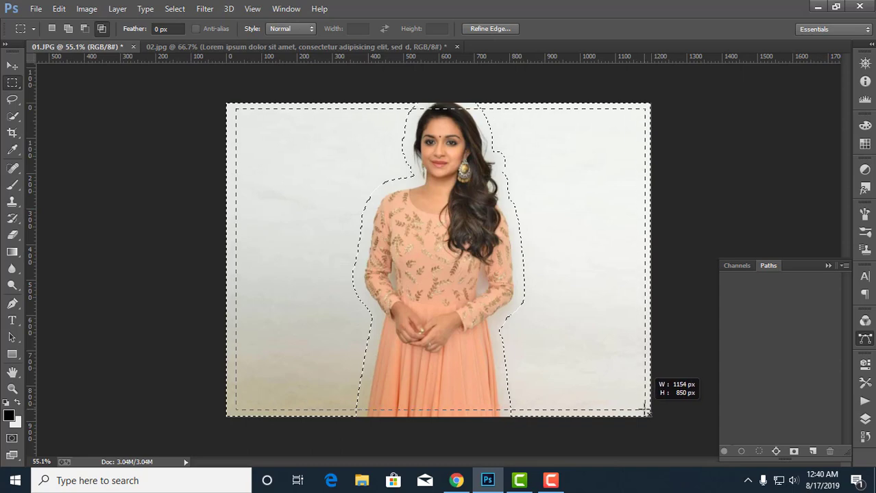
{"action": "left_click_drag", "start_coordinate": [644, 411], "coordinate": [643, 410]}
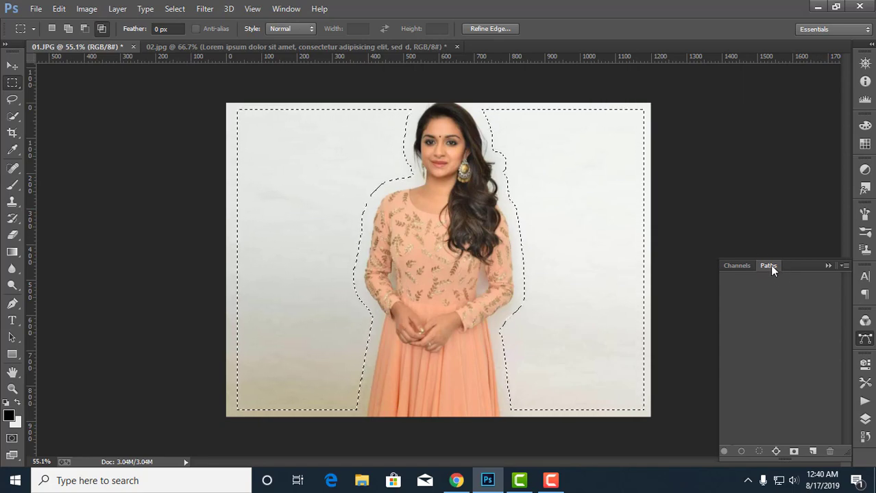
Step: Convert the background selection into a work path at 0.5 tolerance via the Paths panel
{"action": "left_click", "coordinate": [287, 9]}
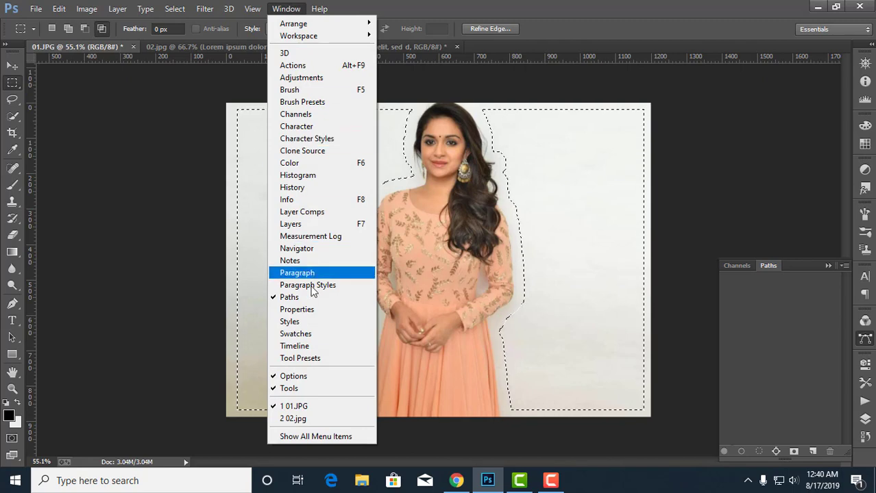
{"action": "left_click", "coordinate": [291, 299]}
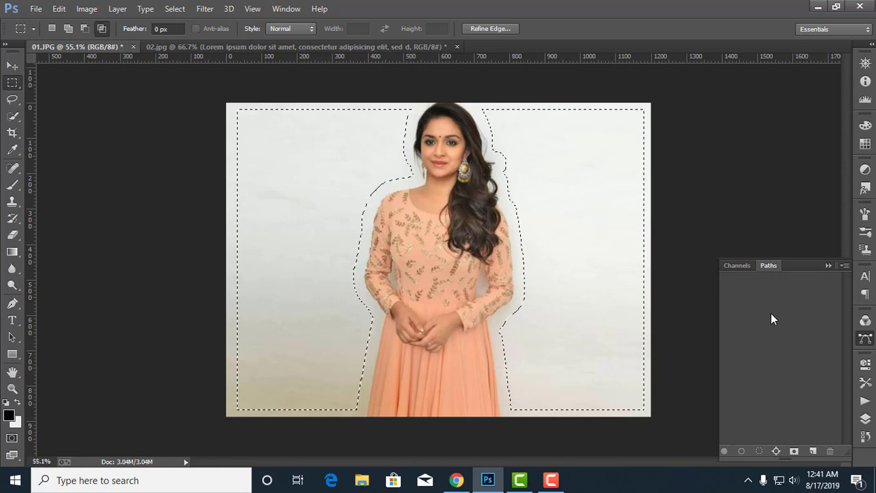
{"action": "left_click", "coordinate": [844, 266]}
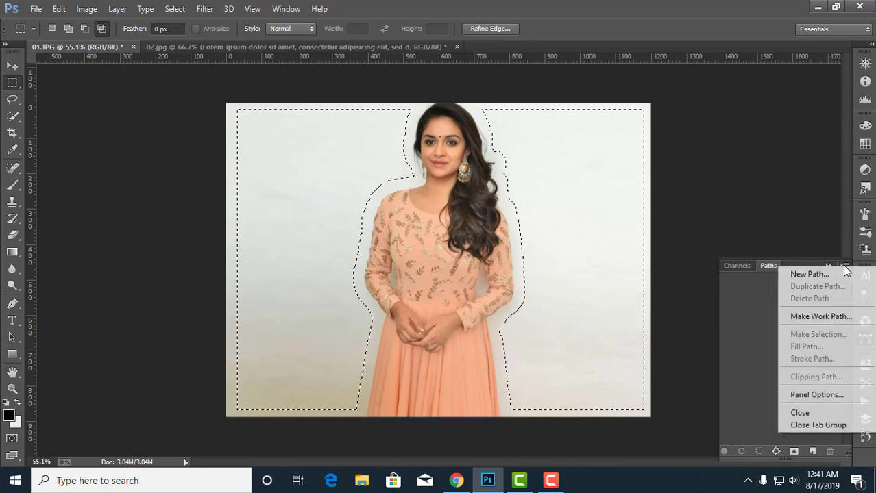
{"action": "left_click", "coordinate": [823, 320]}
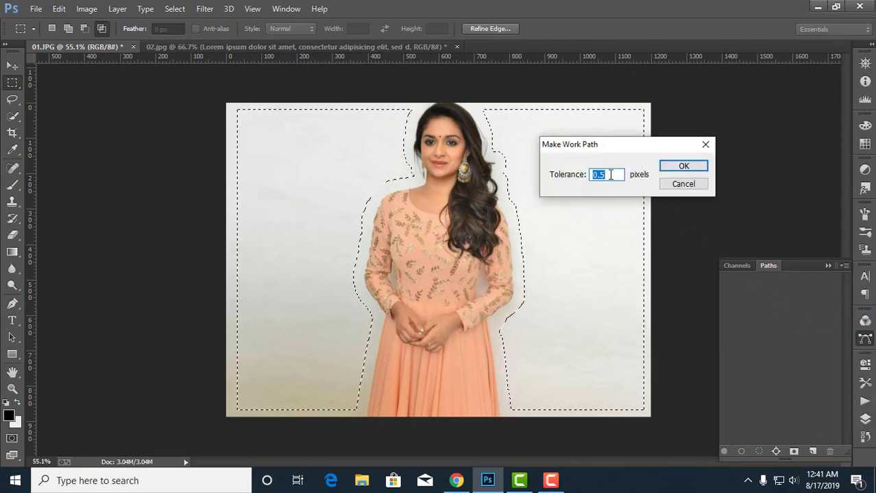
{"action": "left_click", "coordinate": [682, 167]}
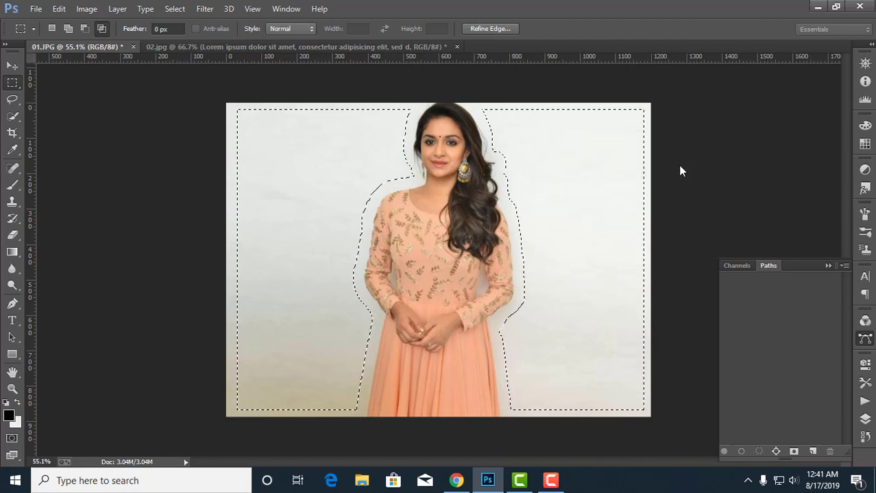
Step: Create an empty area-type container inside the left part of the work path
{"action": "left_click", "coordinate": [11, 320]}
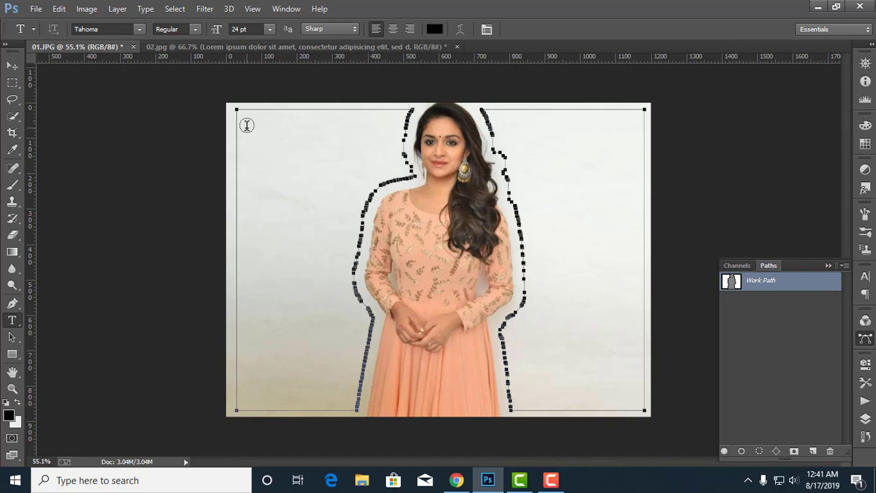
{"action": "left_click", "coordinate": [247, 125]}
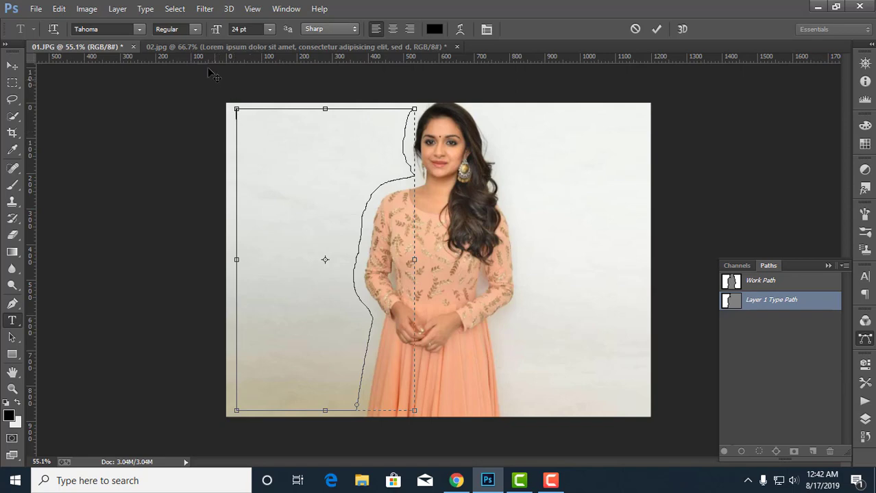
{"action": "left_click", "coordinate": [145, 10]}
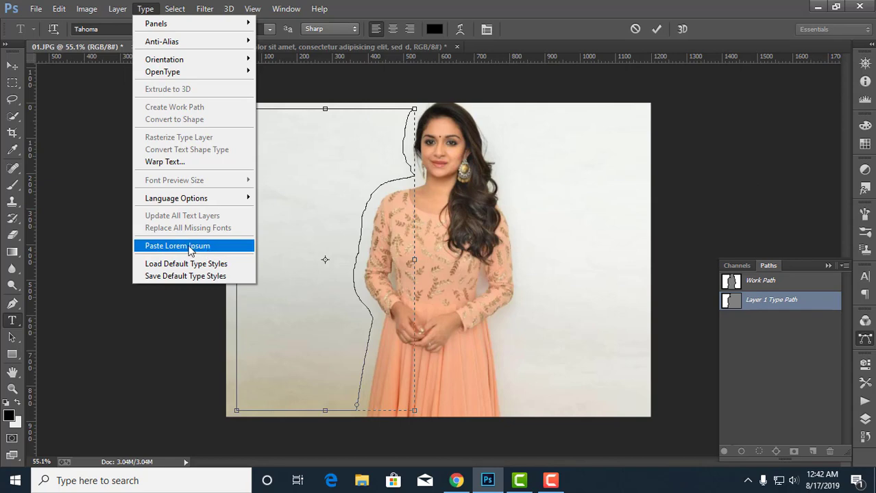
Step: Fill the left area with right-aligned Lorem ipsum, copy it, commit, and reselect Work Path
{"action": "left_click", "coordinate": [191, 248]}
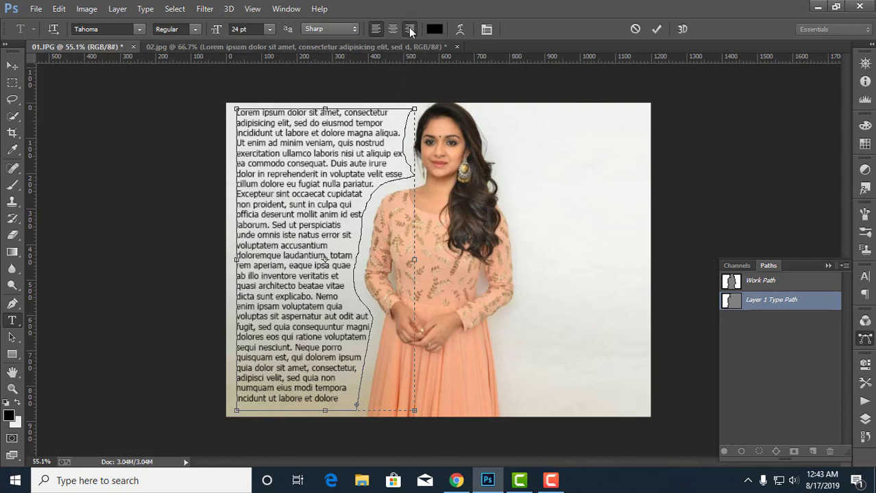
{"action": "left_click", "coordinate": [409, 30]}
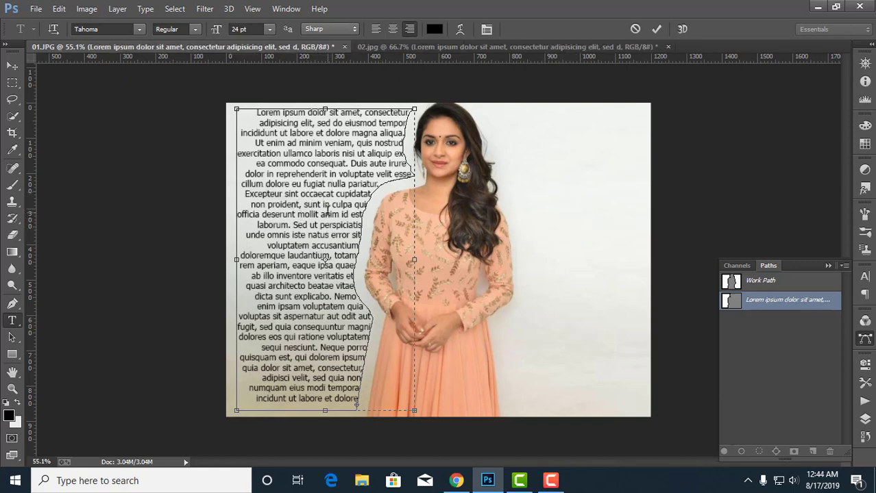
{"action": "key", "text": "ctrl+a"}
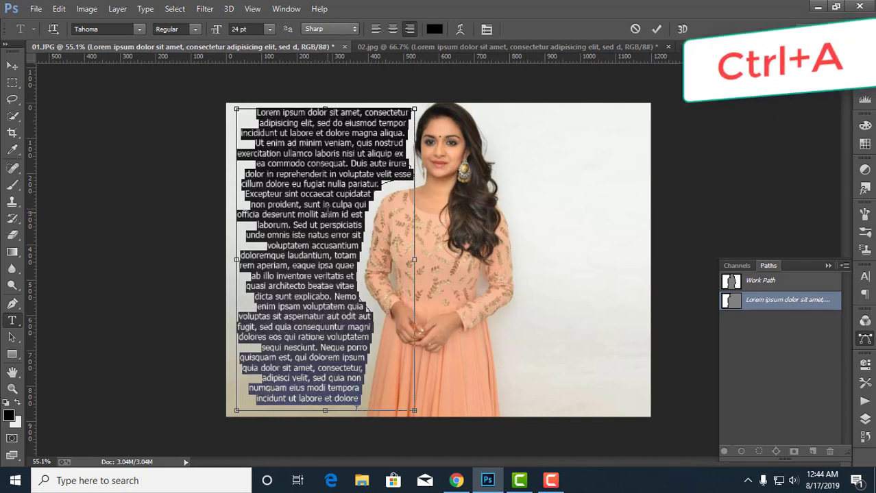
{"action": "key", "text": "ctrl+c"}
{"action": "left_click", "coordinate": [327, 187]}
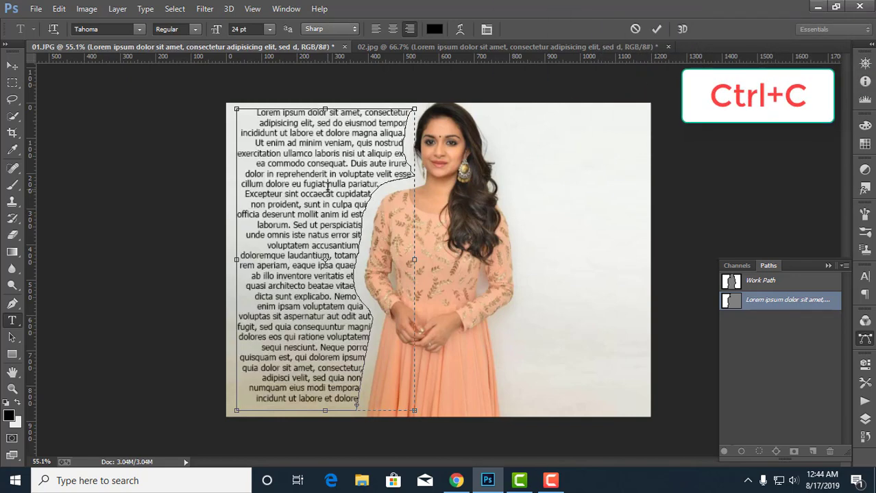
{"action": "left_click", "coordinate": [656, 29]}
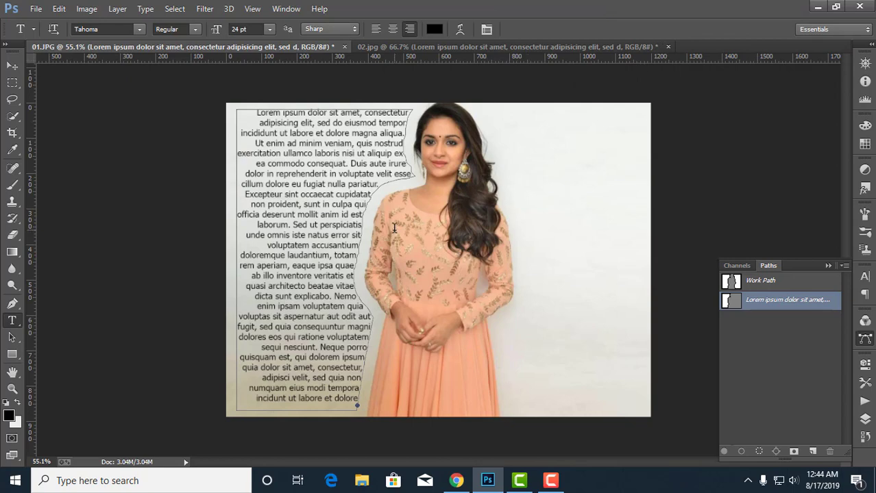
{"action": "left_click", "coordinate": [768, 282]}
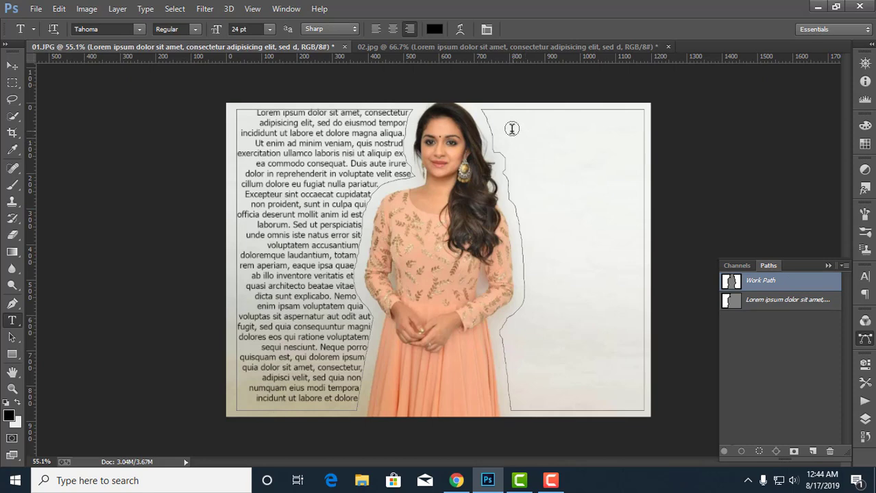
Step: Paste the copied Lorem ipsum into the right path area, left-aligned, and commit it
{"action": "left_click", "coordinate": [515, 130]}
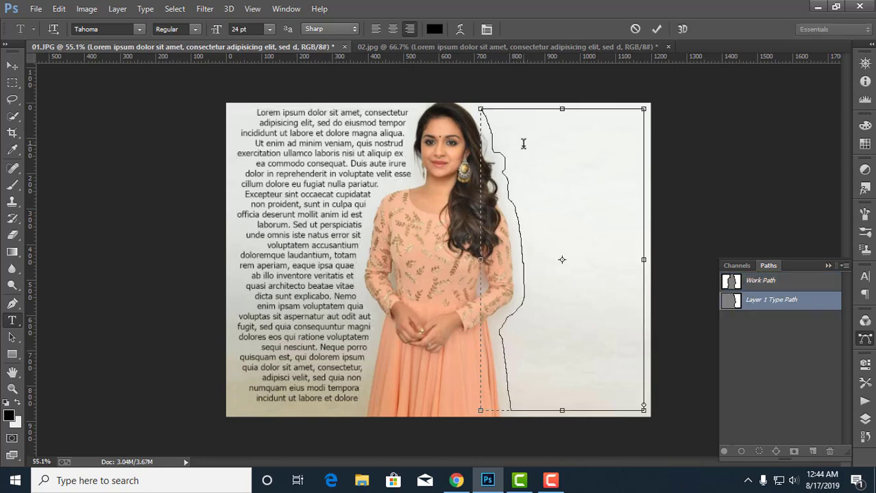
{"action": "key", "text": "ctrl+v"}
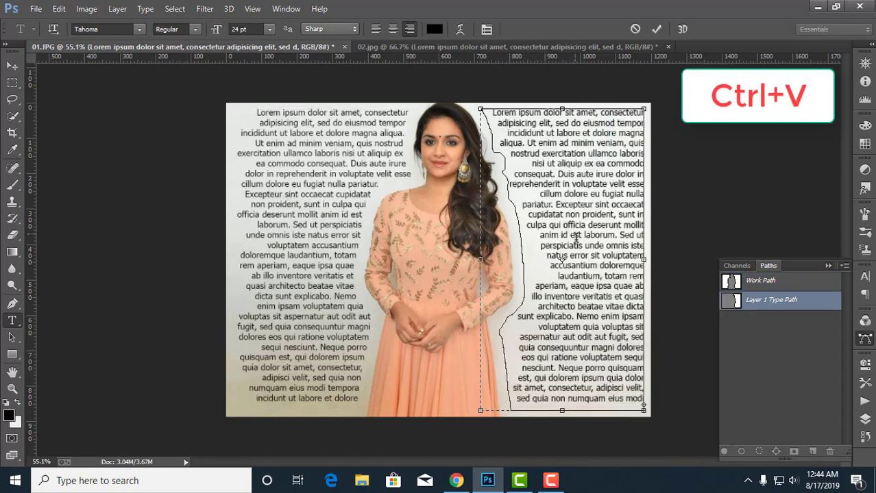
{"action": "left_click", "coordinate": [375, 30]}
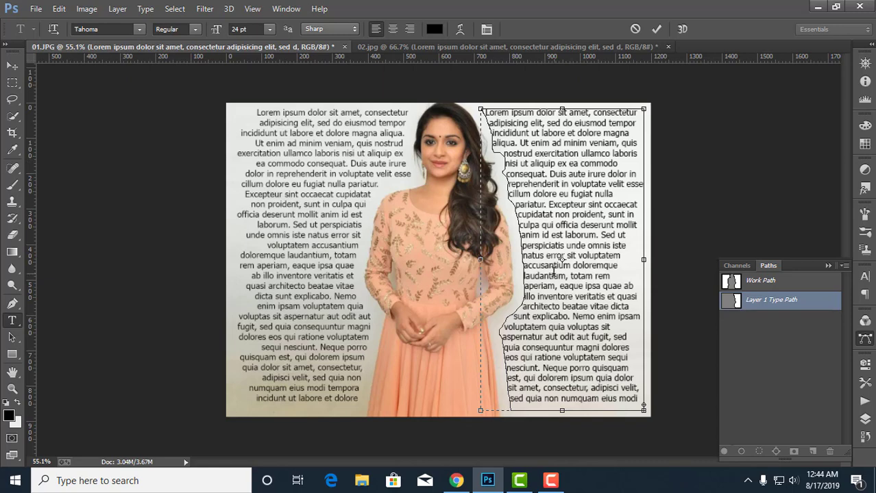
{"action": "left_click", "coordinate": [656, 29]}
{"action": "key", "text": "v"}
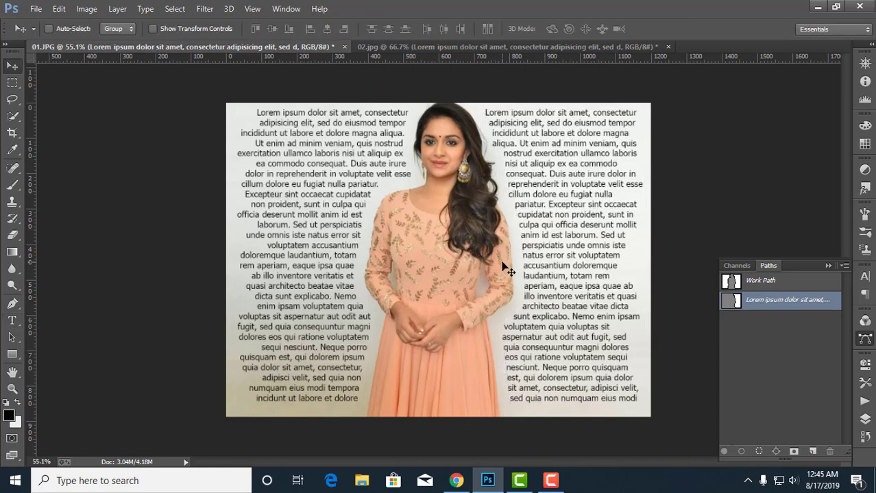